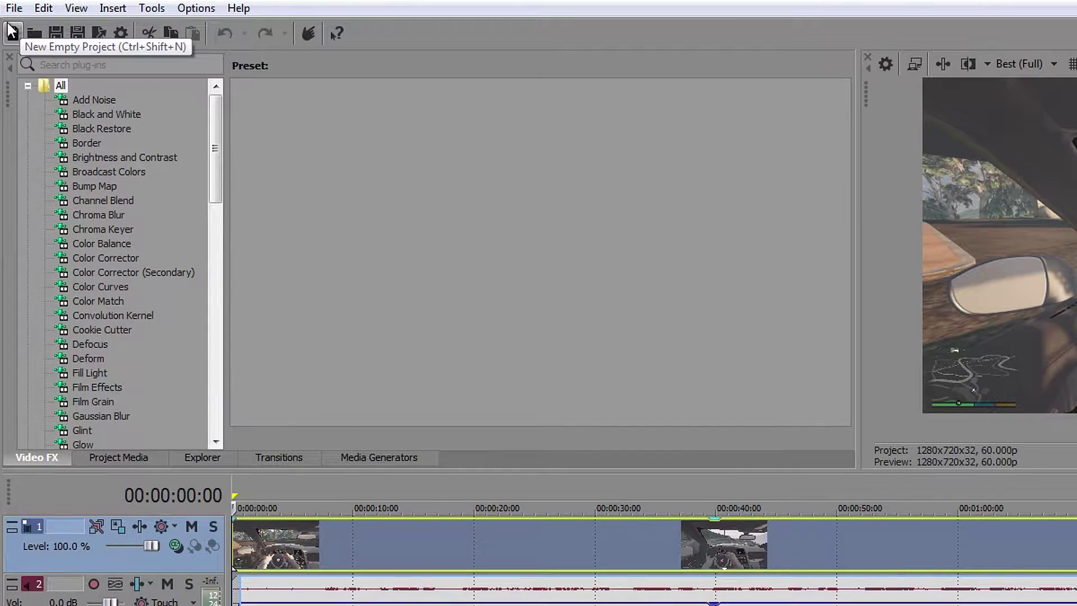
Save the project as 'GTA 5 Drift with GTR.veg', overwriting the existing file.
click(14, 7)
click(43, 113)
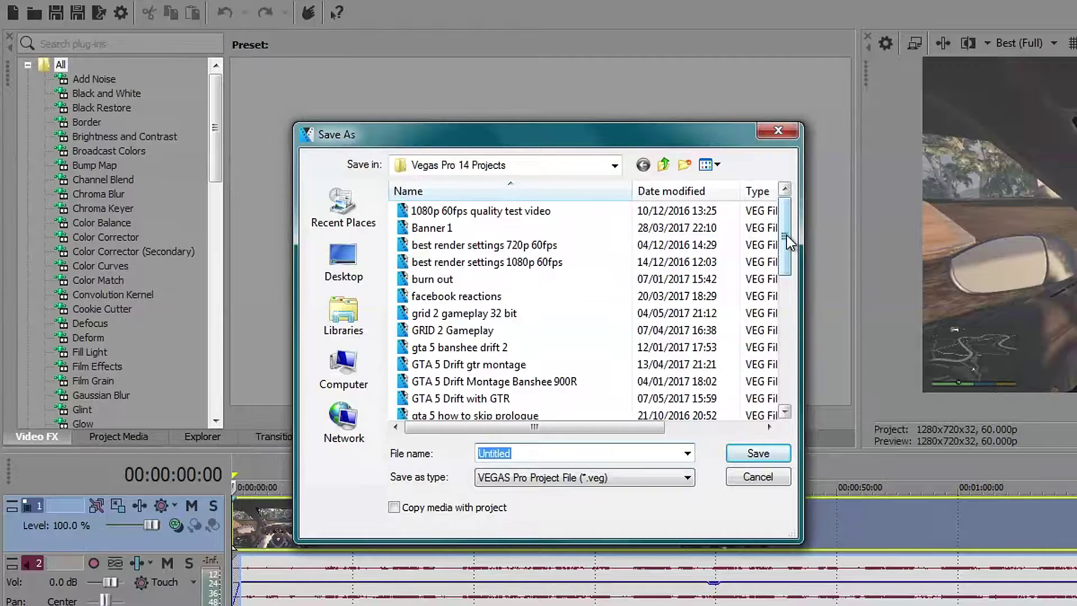
drag(785, 259, 786, 293)
text(gta 5)
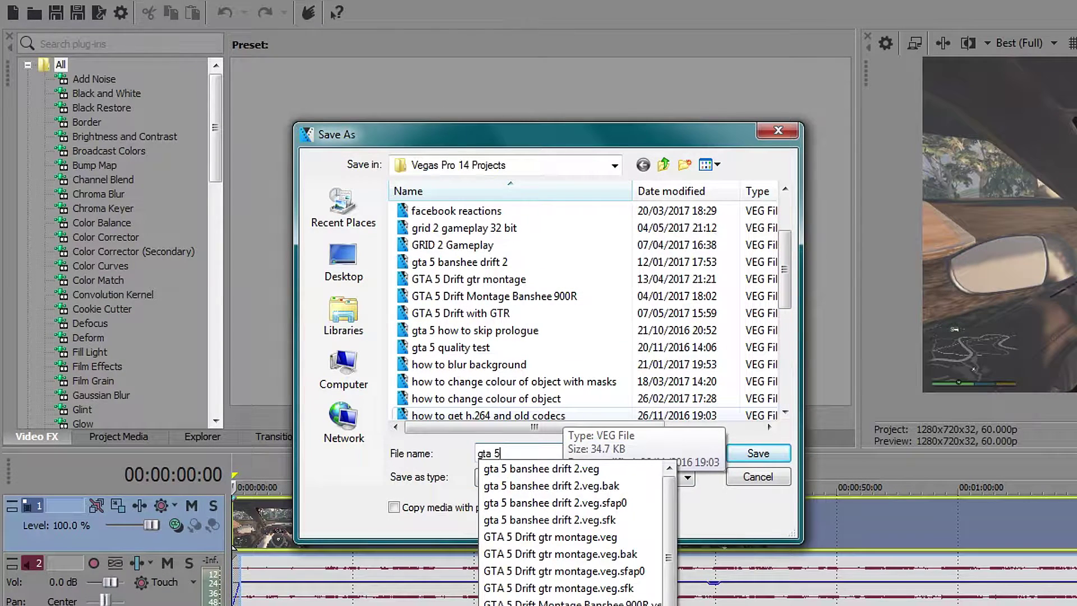
click(541, 313)
click(611, 452)
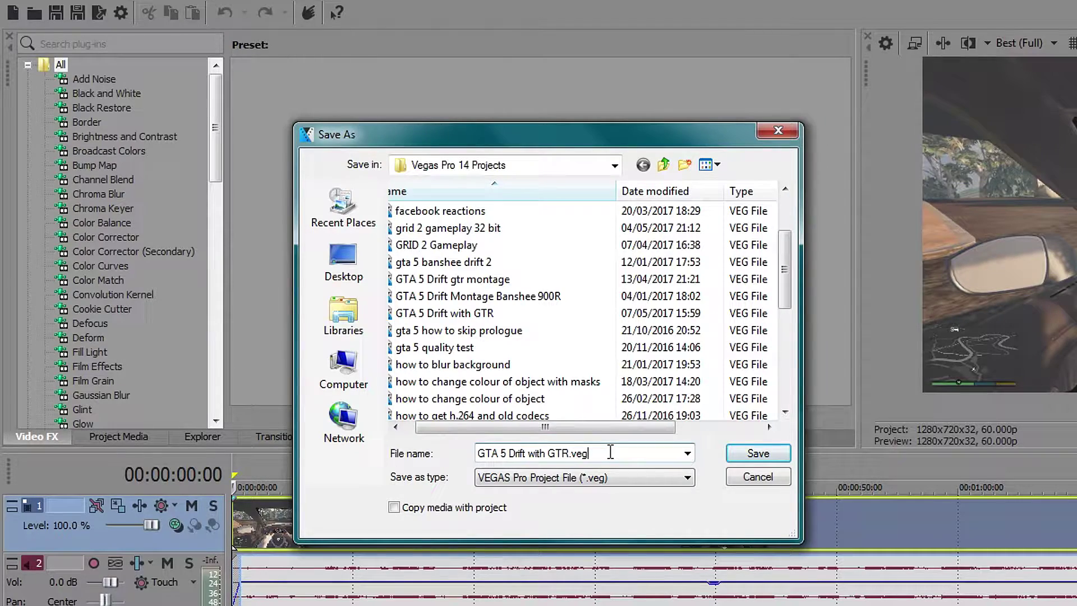
click(754, 454)
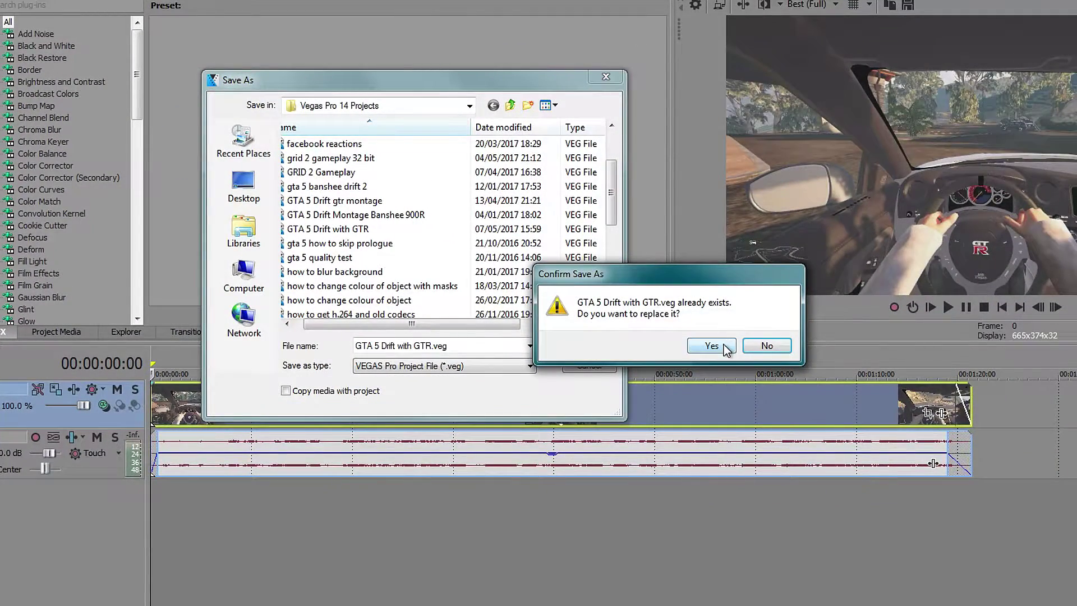
click(726, 347)
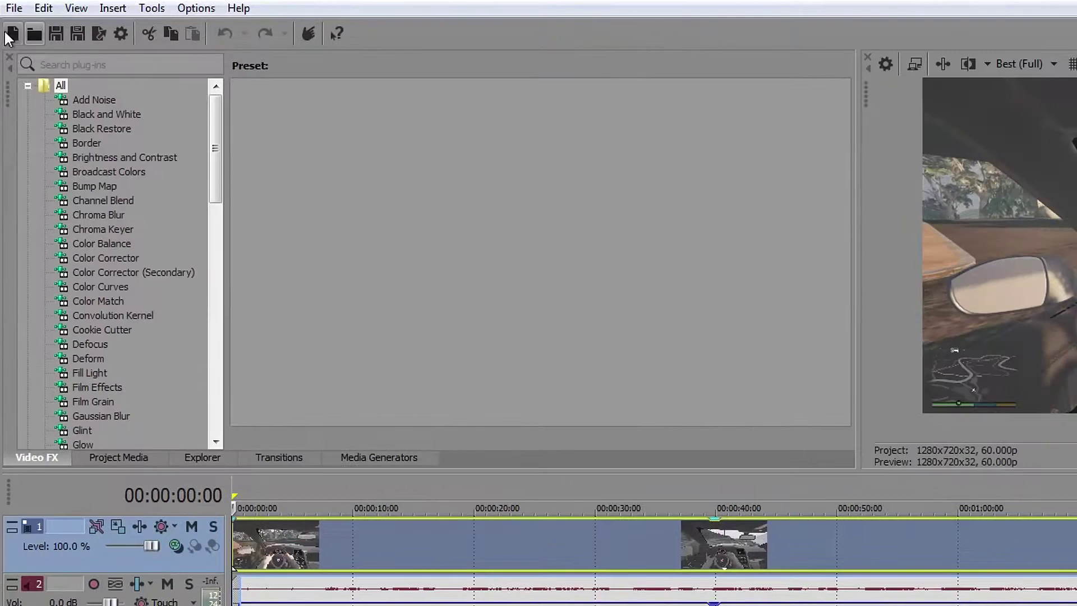
Select all events across the whole project with Ctrl+A.
click(9, 17)
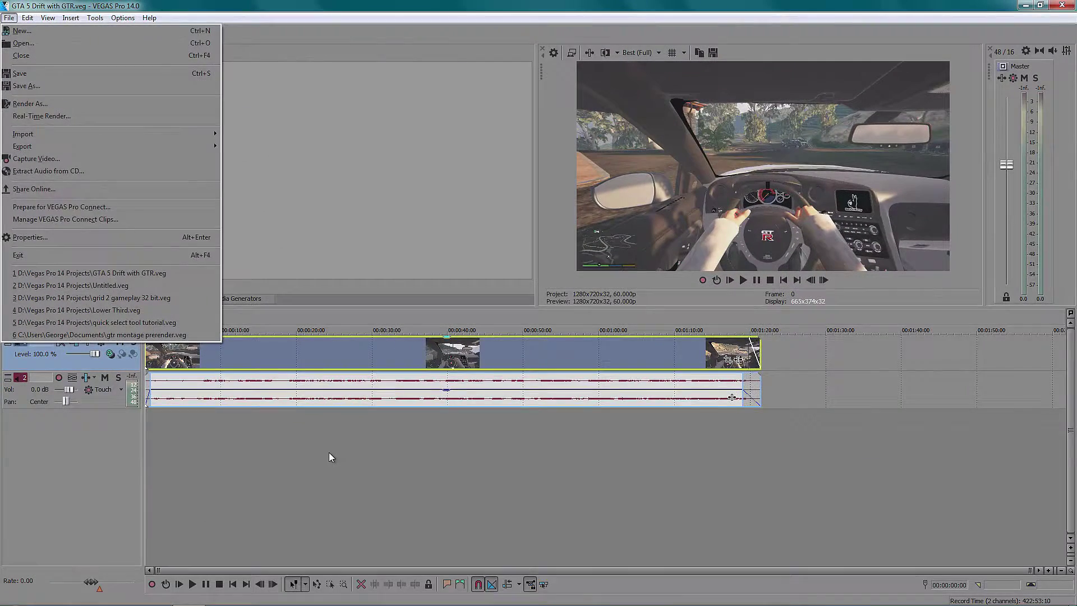
click(330, 457)
key(ctrl+a)
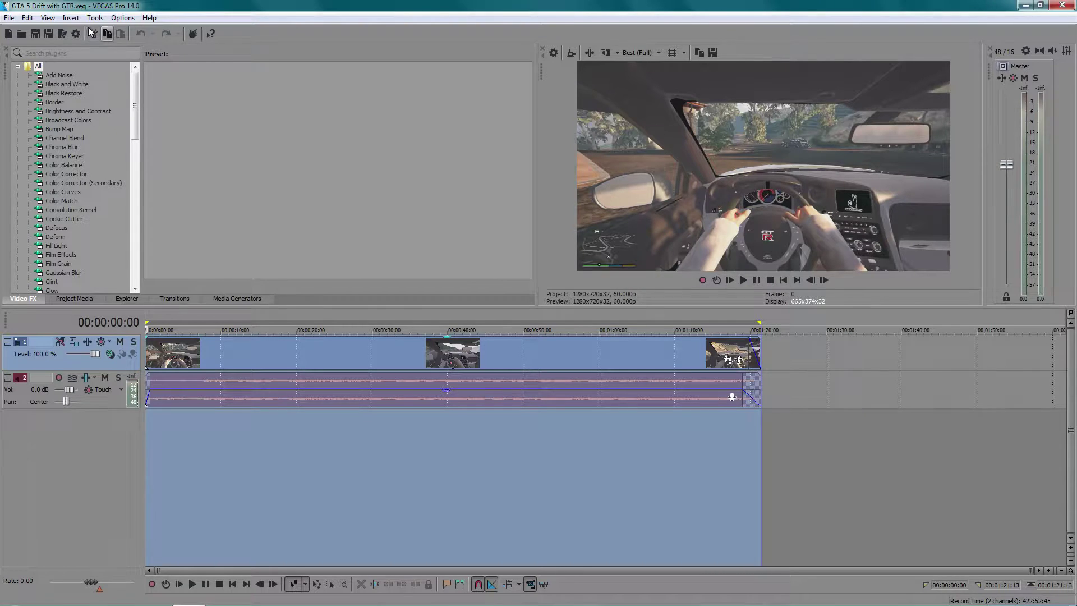
Hide the Video Preview window from the View menu's Window list.
click(54, 19)
mouse_move(87, 92)
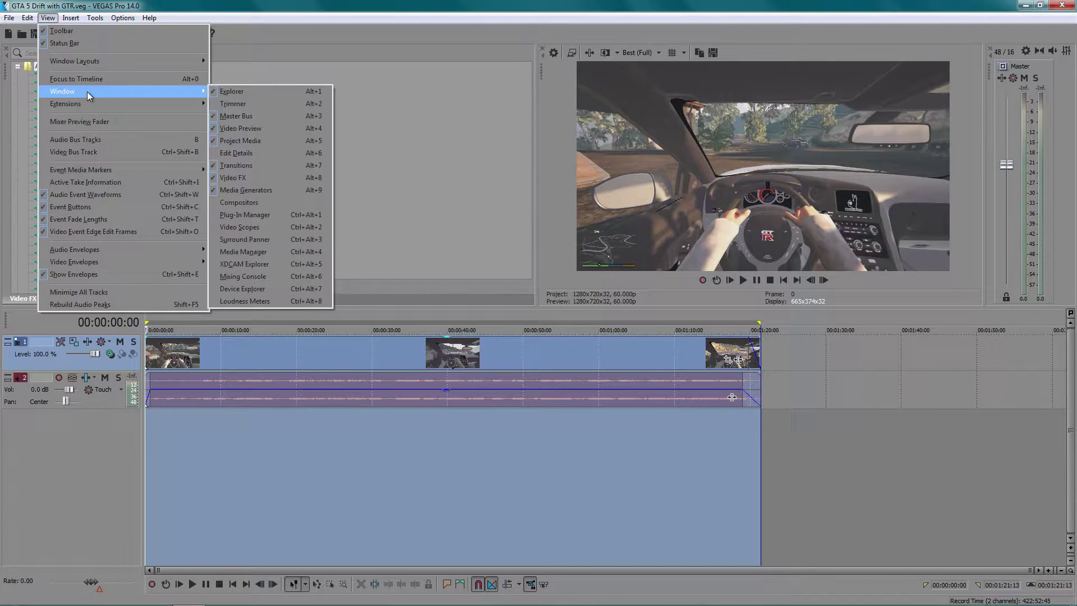
click(259, 129)
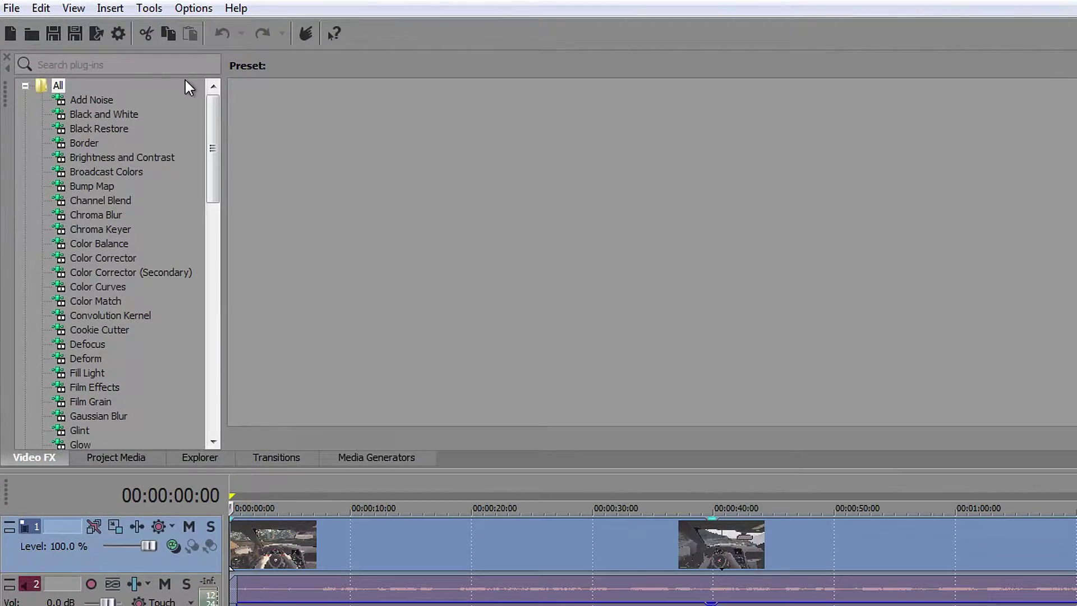
In Render As, list all formats and choose the MainConcept AVC/AAC Internet HD 720p template.
click(9, 17)
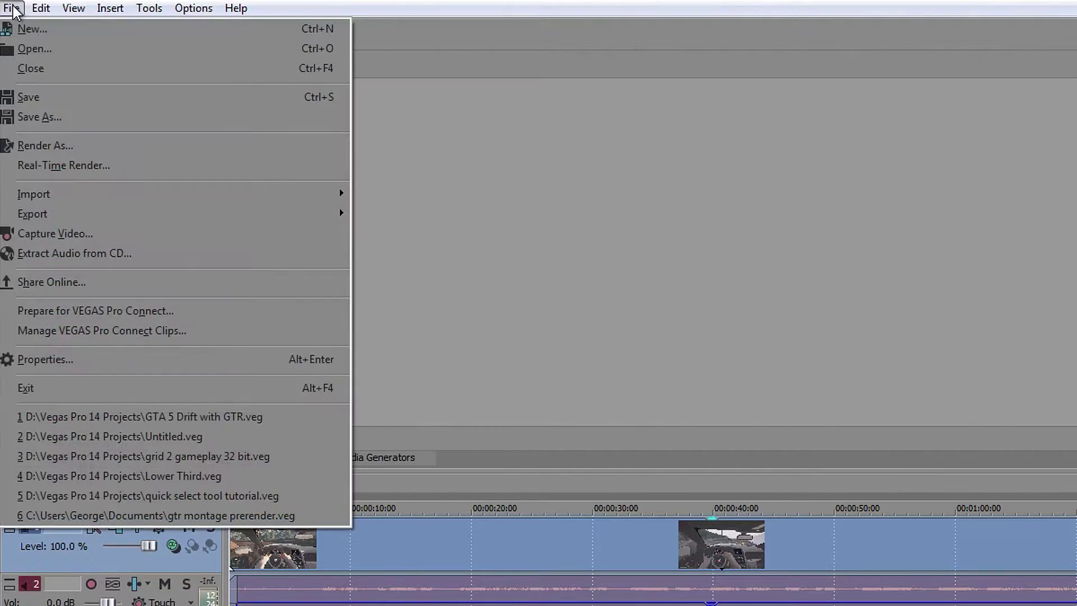
click(43, 147)
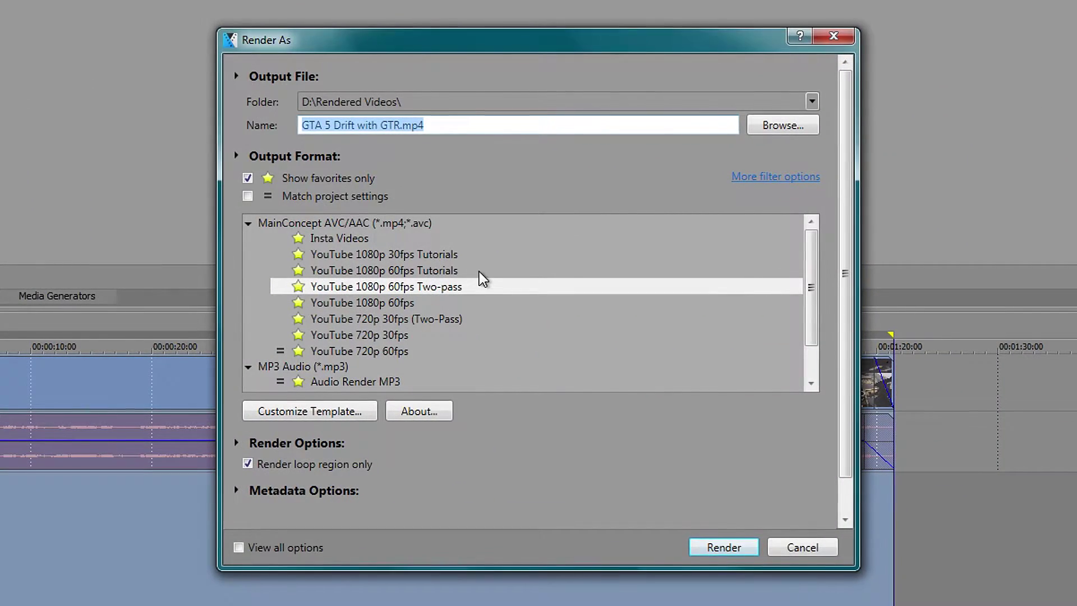
click(249, 179)
click(248, 179)
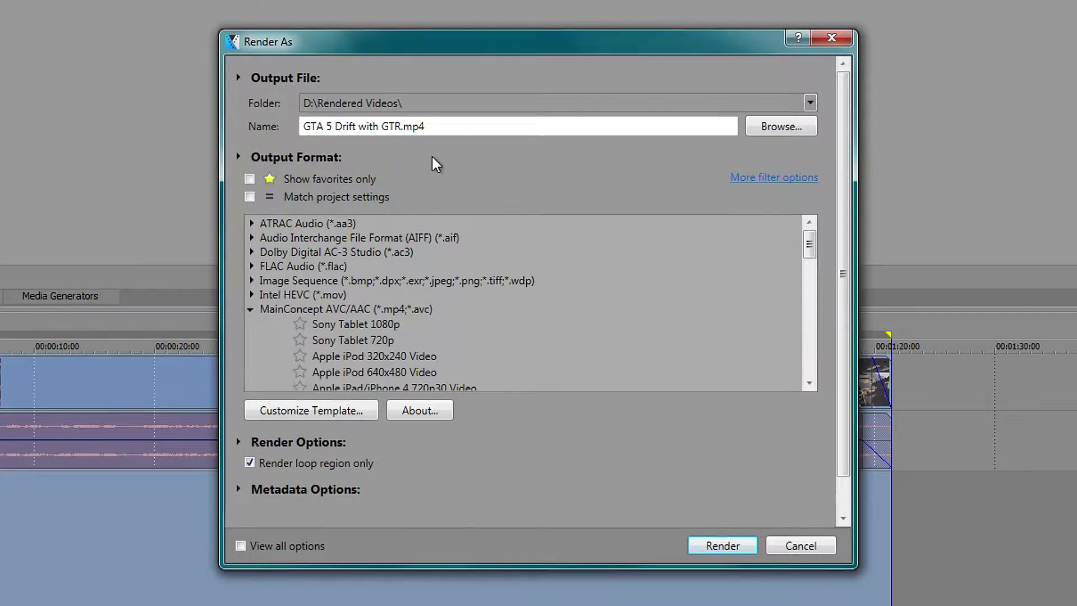
click(251, 309)
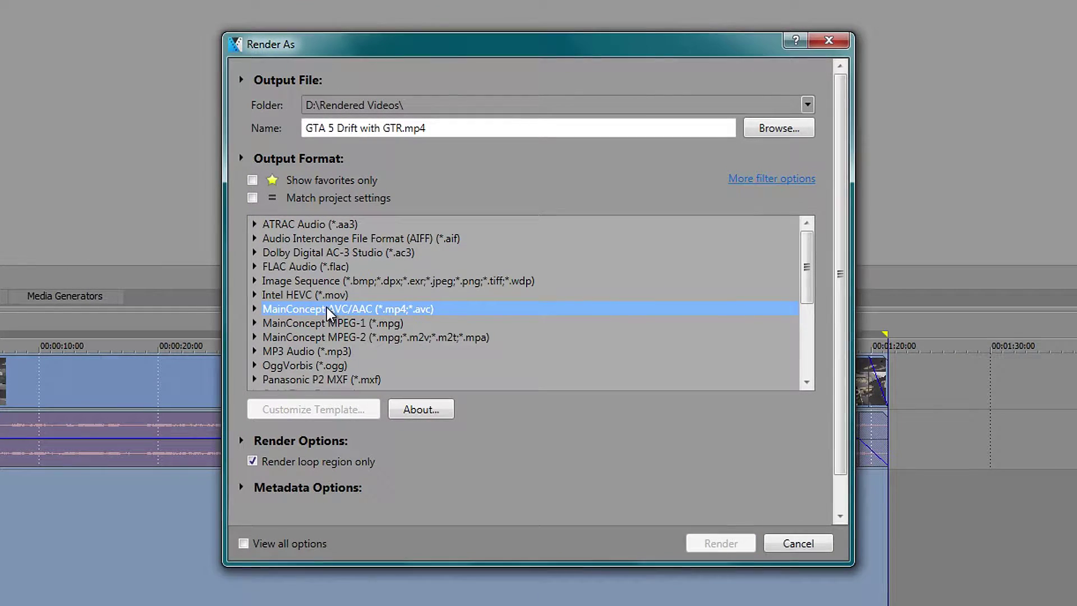
click(256, 309)
scroll(449, 306, down, 3)
scroll(447, 305, down, 5)
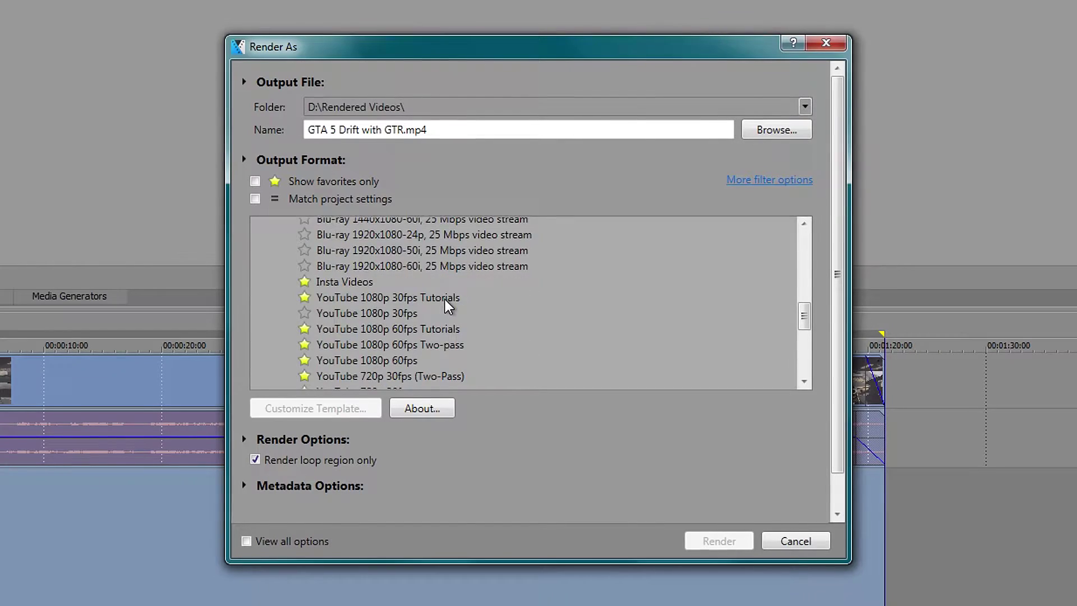
scroll(447, 305, up, 6)
click(393, 283)
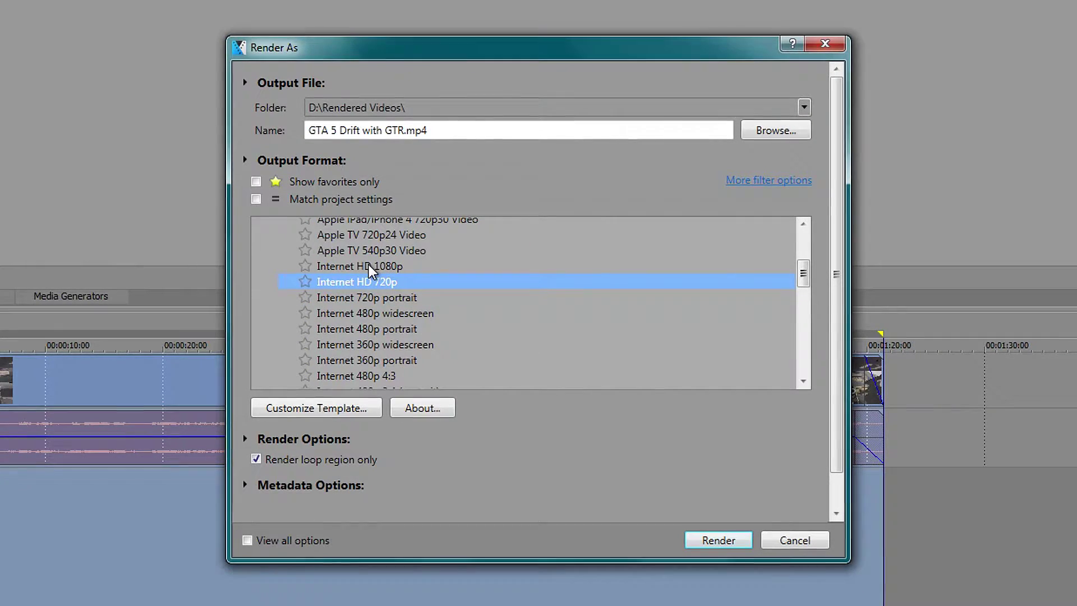
In the template's custom settings, set the profile to High and frame rate to 60 fps.
click(328, 418)
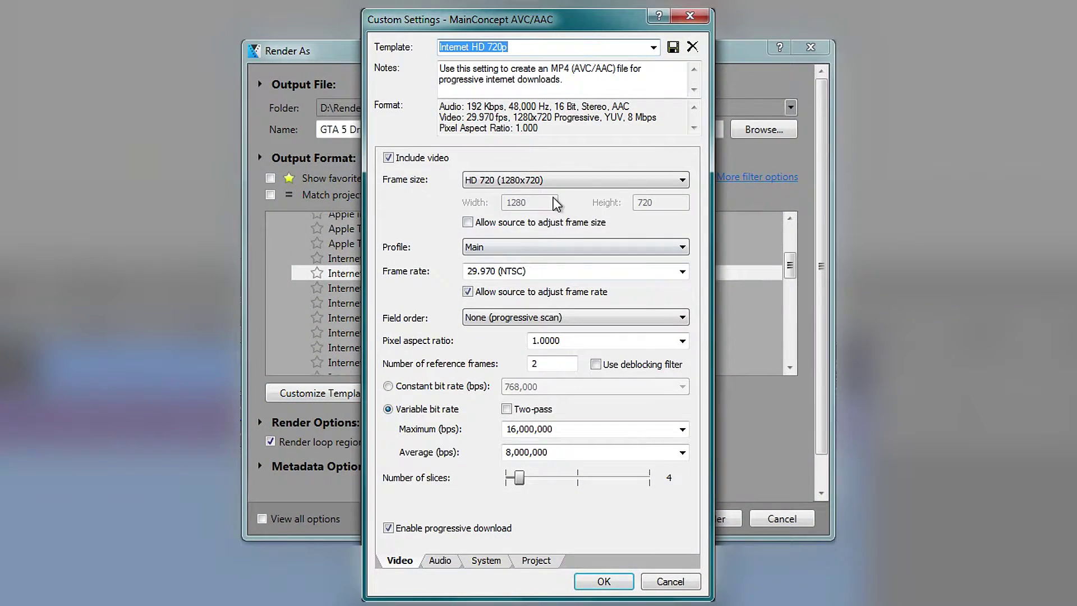
click(493, 250)
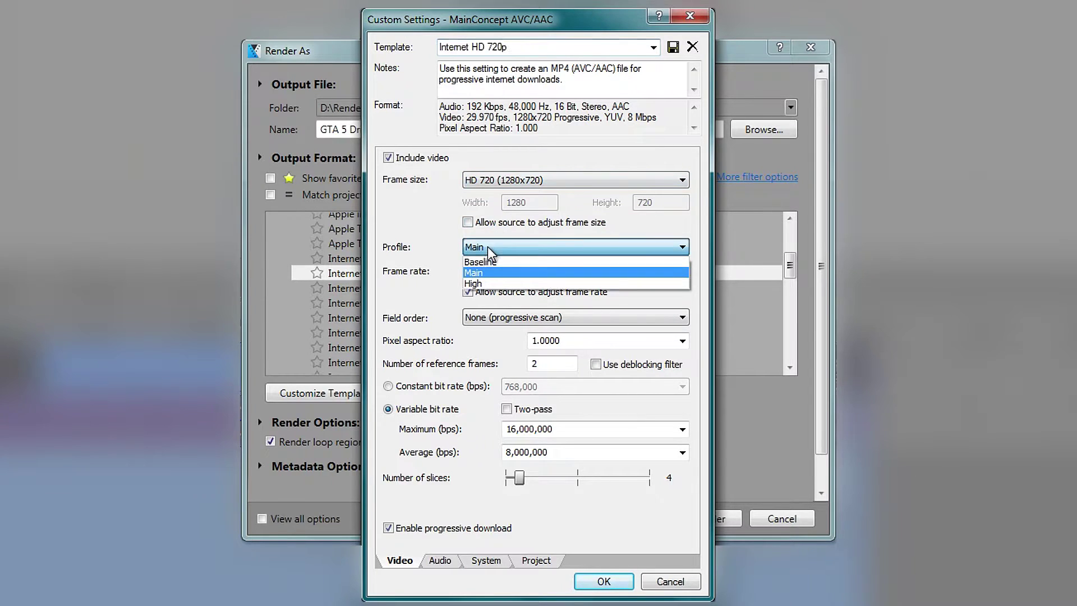
click(489, 285)
key(Tab)
text(6)
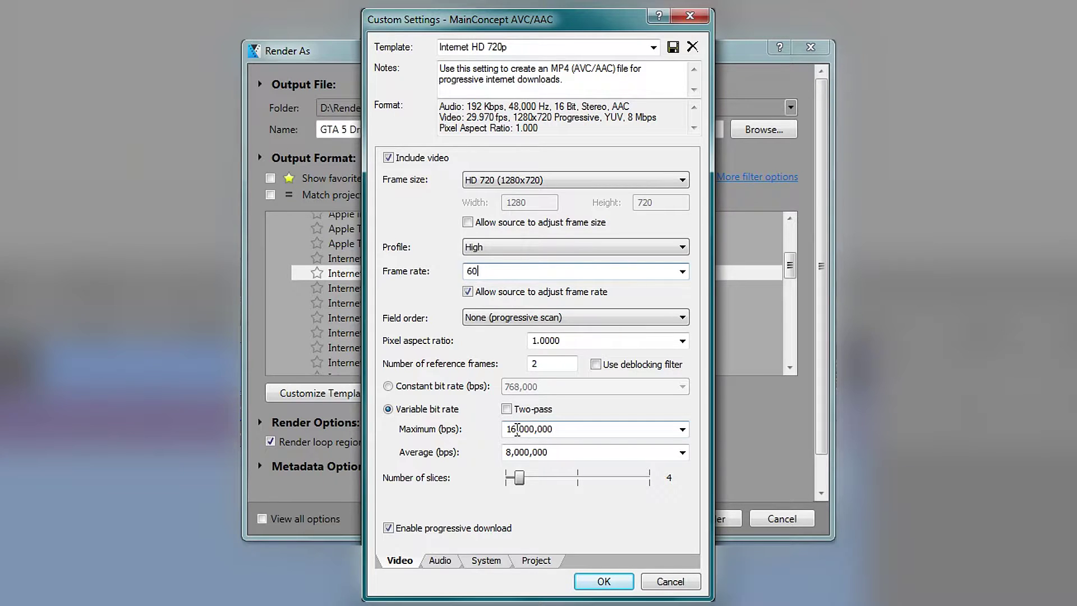
click(508, 452)
Set the video bit rate to 16,500,000 maximum and 16,000,000 average.
click(506, 452)
key(Delete)
text(16)
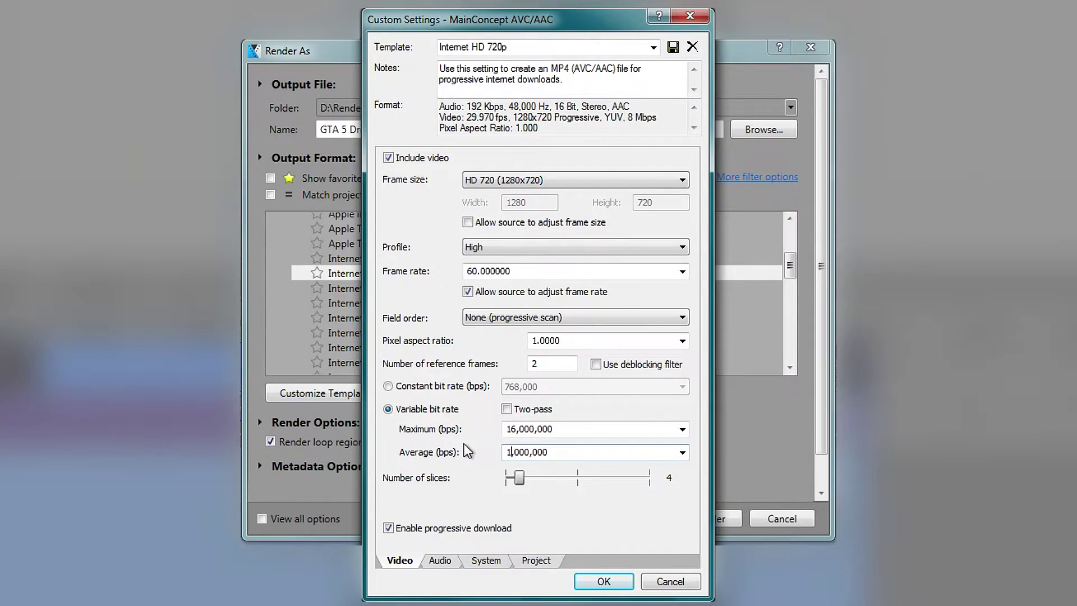
click(527, 434)
key(End)
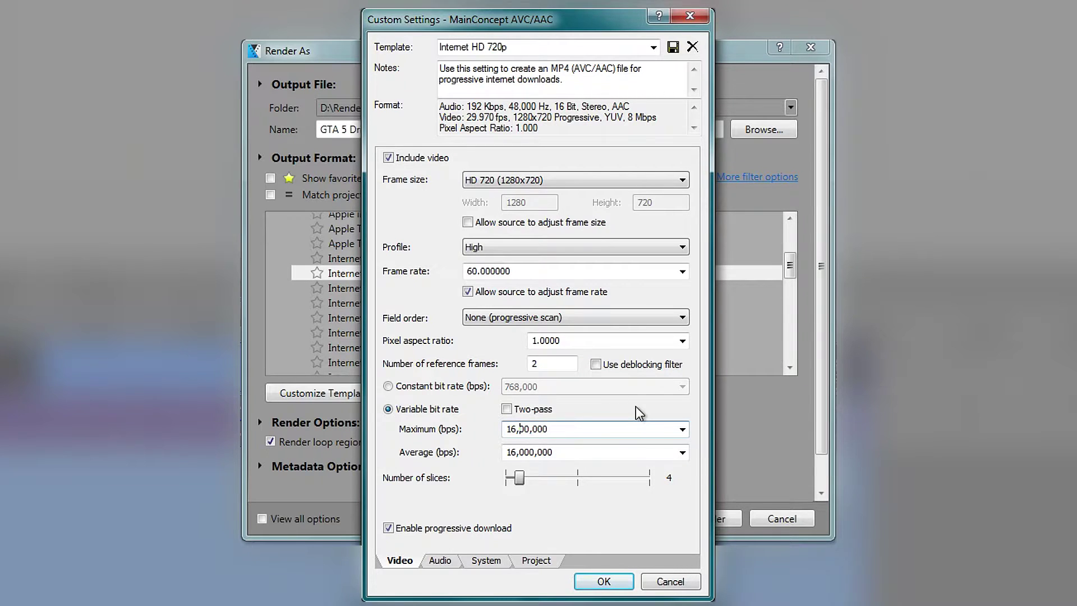
text(5)
drag(498, 457, 560, 456)
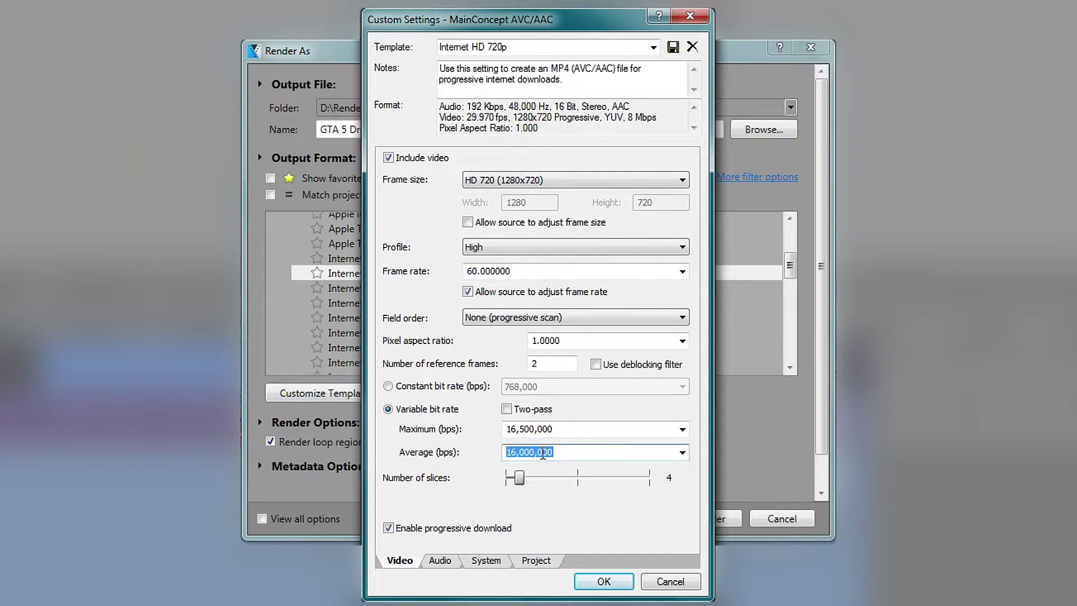
click(649, 427)
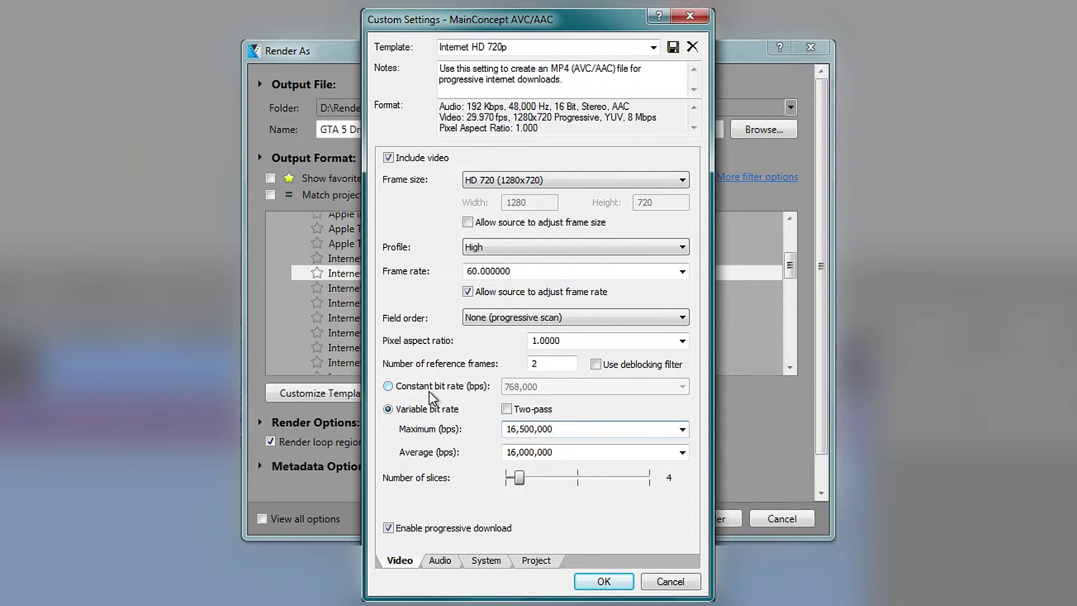
Set the audio bit rate to 384,000.
click(446, 563)
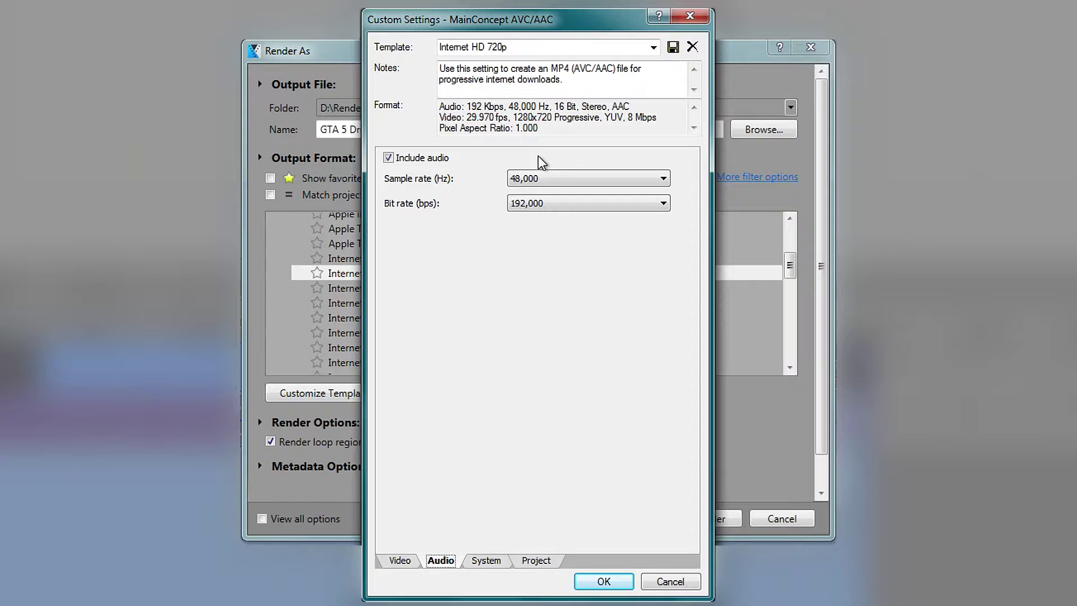
click(549, 203)
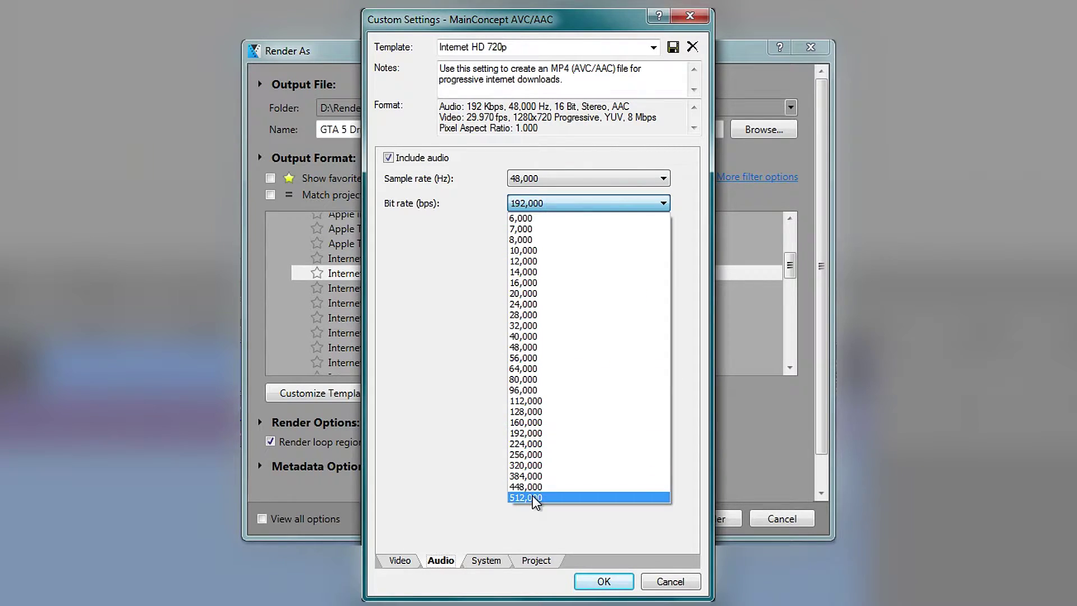
click(533, 476)
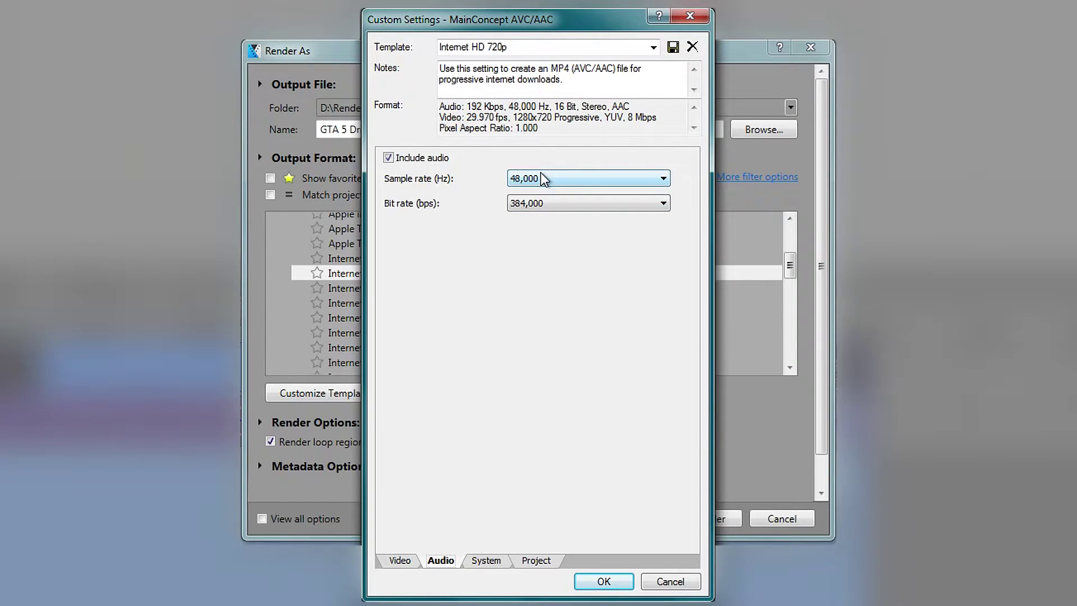
Rename the template to 'YouTube 720p 60FPS new' and save it.
click(544, 48)
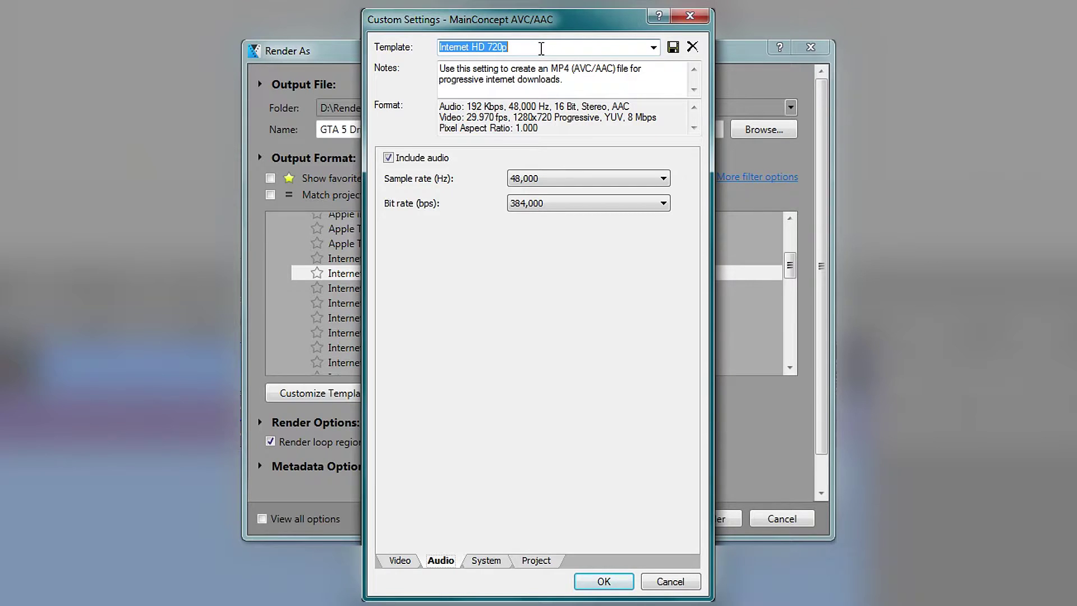
text(YouTube 720p 60FPS new)
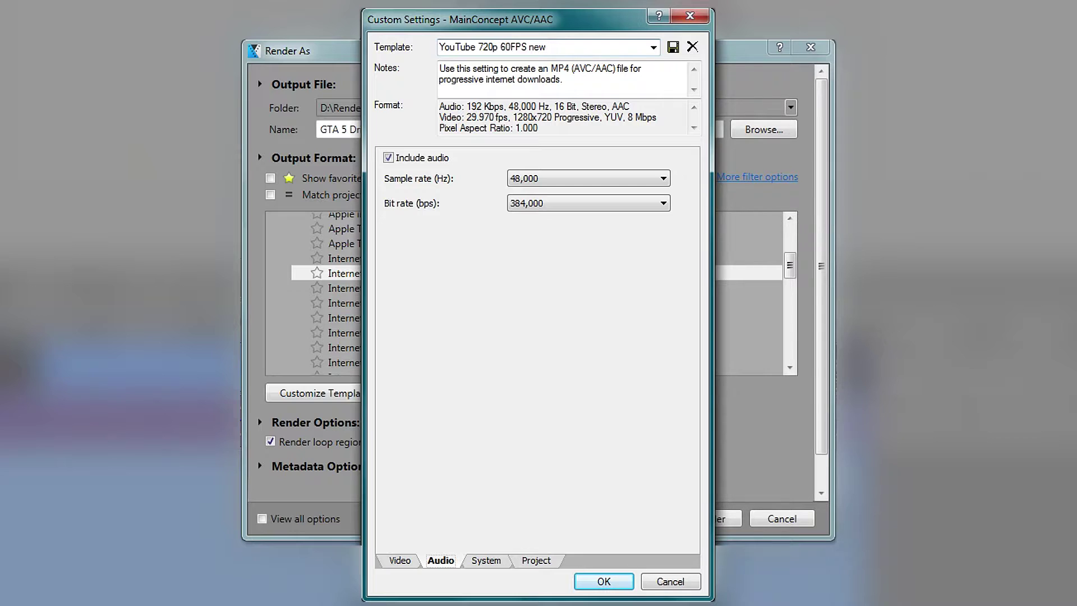
click(672, 48)
Render GTA 5 Drift with GTR.mp4 to D:\Rendered Videos using the YouTube 720p 60FPS new template.
click(605, 581)
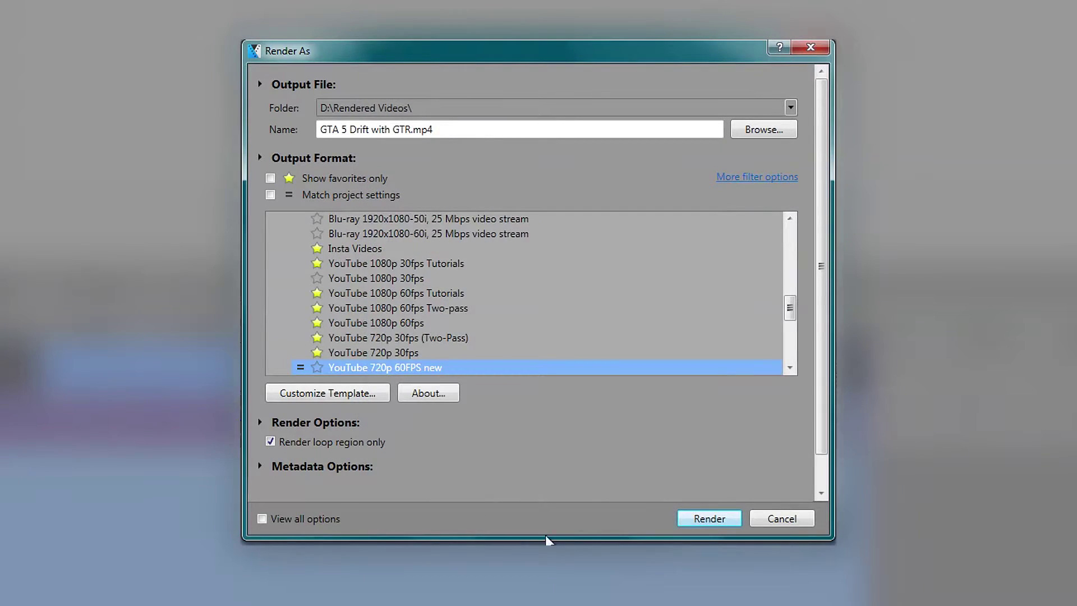
scroll(368, 362, down, 2)
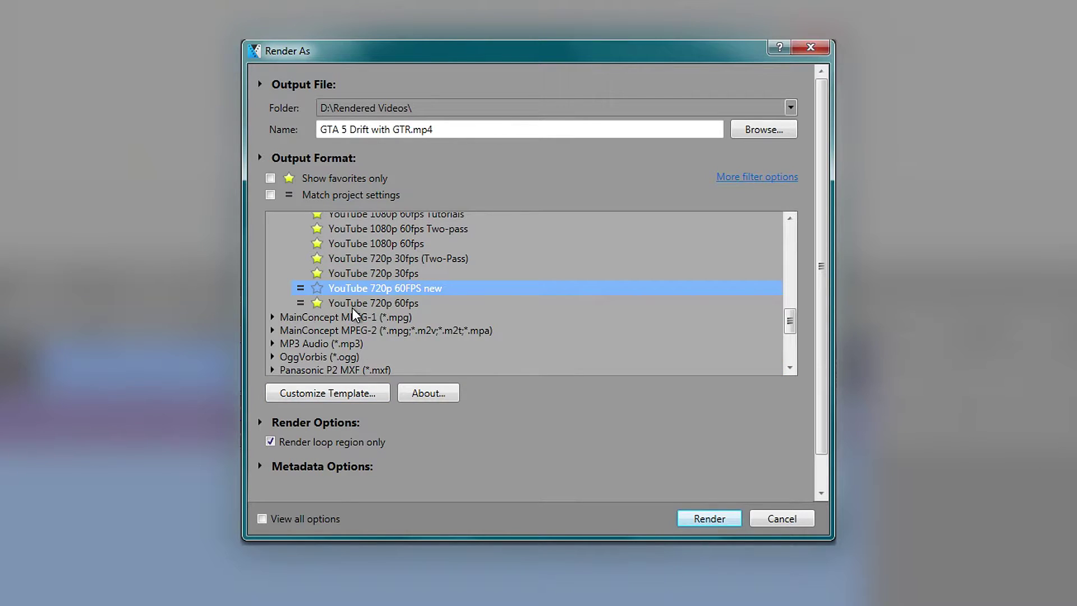
click(271, 179)
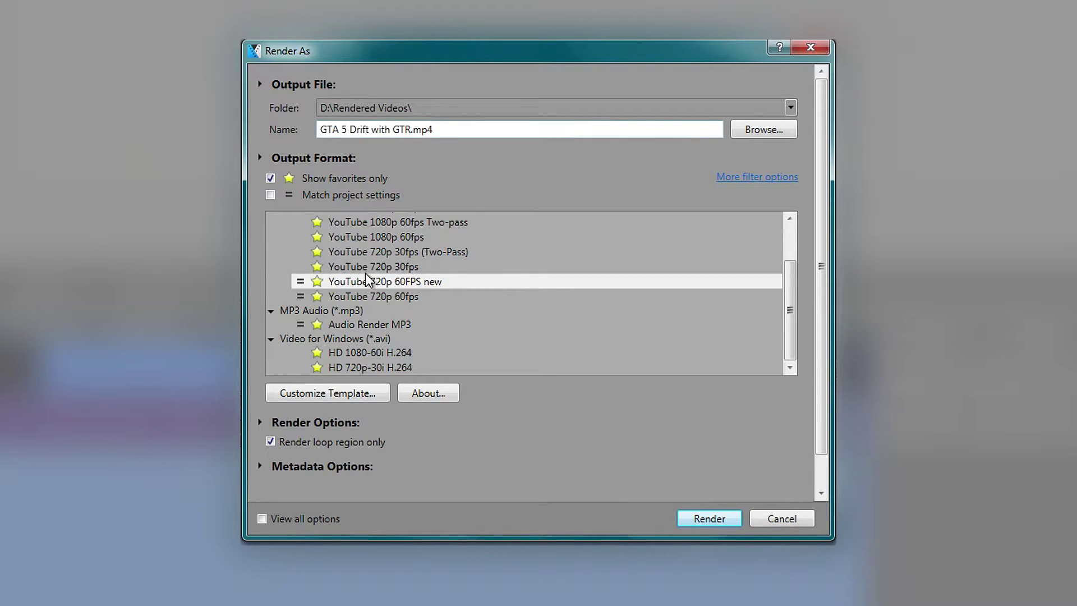
click(701, 522)
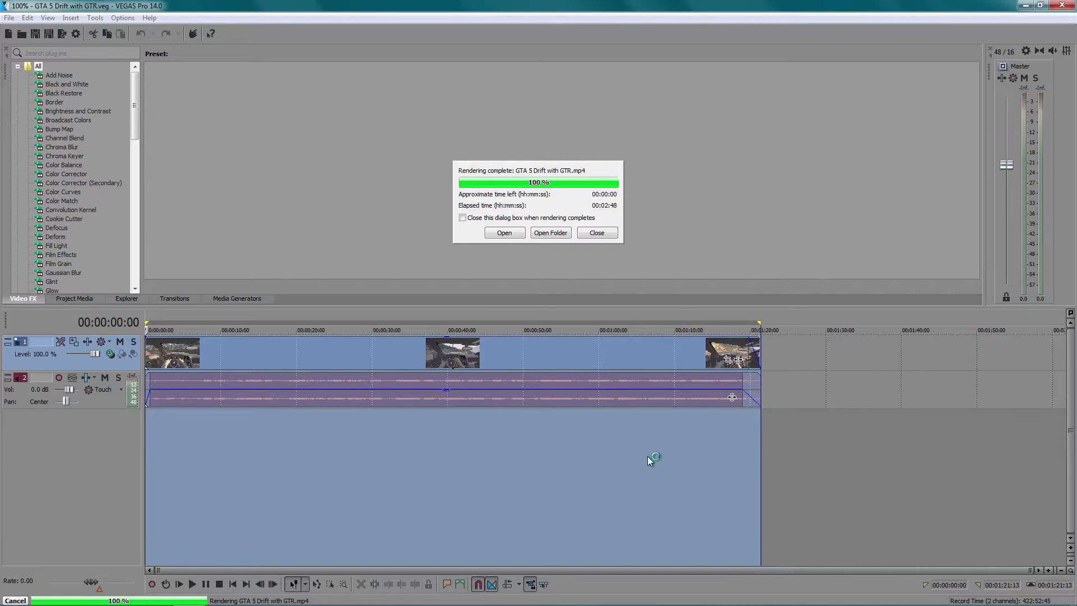
Open the Rendered Videos folder from the render-complete dialog.
click(557, 236)
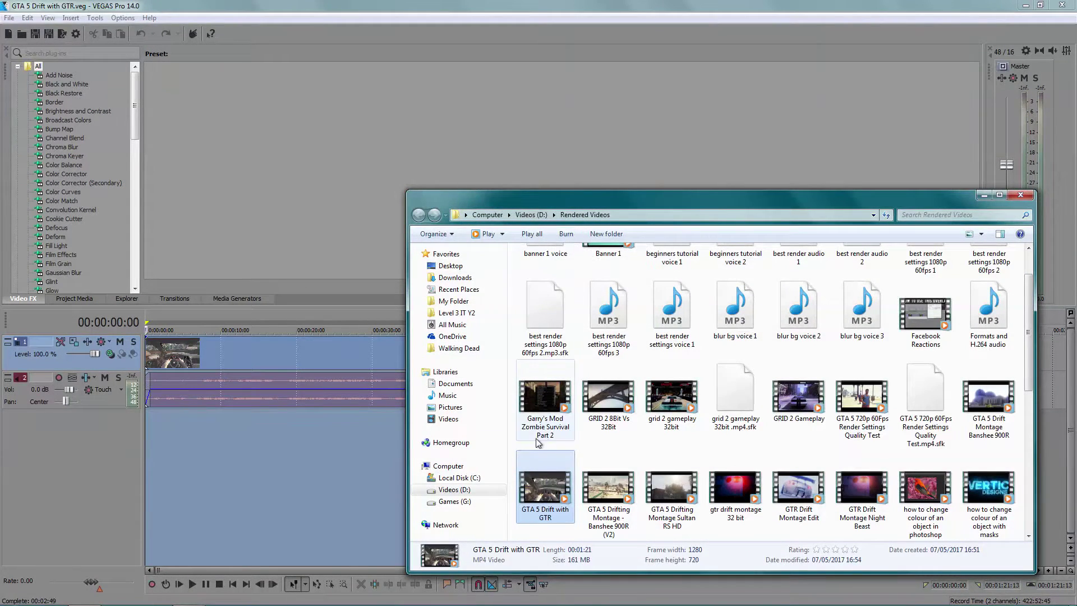
Play GTA 5 Drift with GTR in Windows Media Player and pause it about two seconds in.
double_click(554, 485)
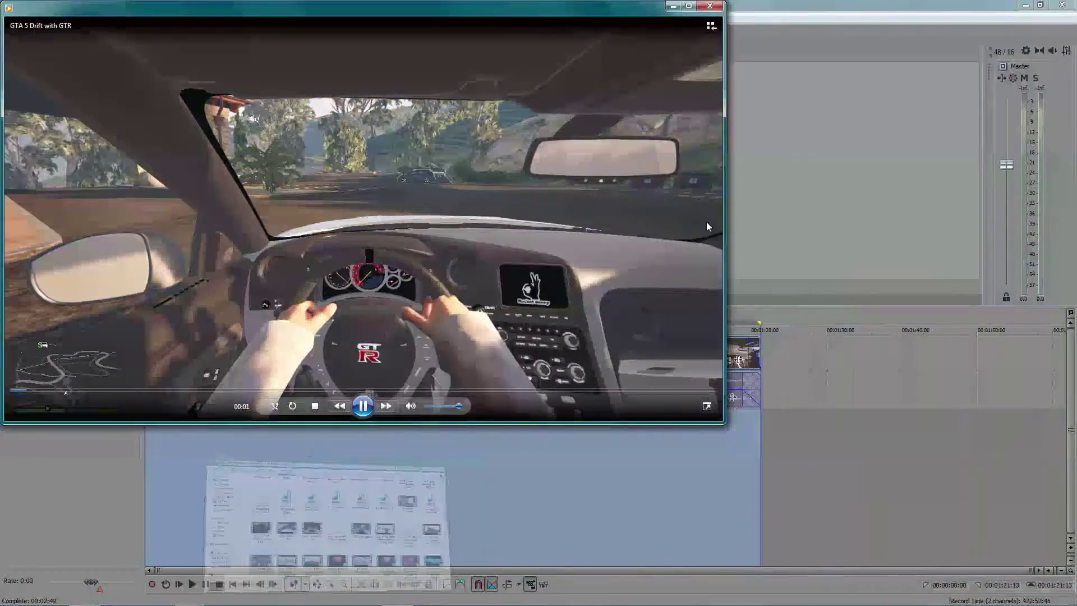
click(359, 406)
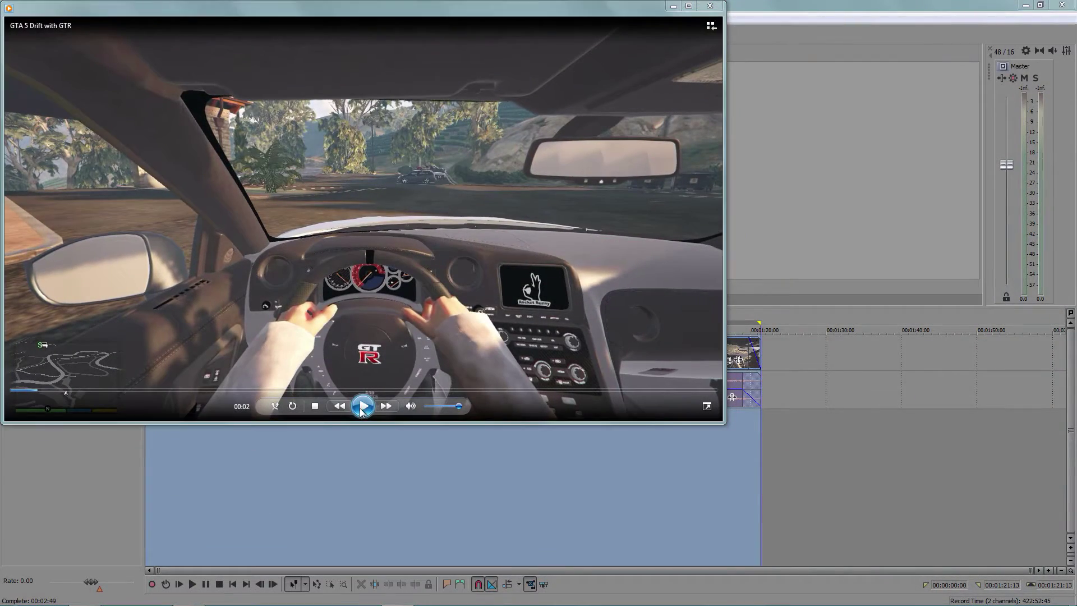